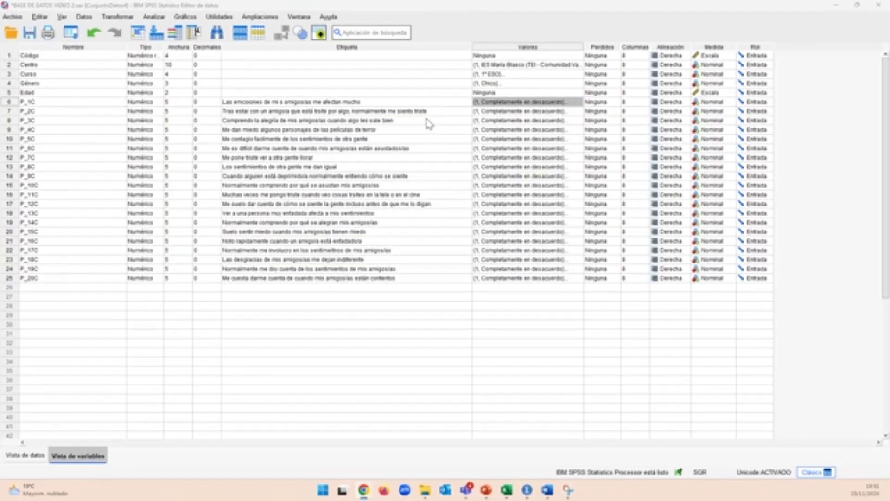
Review the value labels assigned to the P_1C variable, leaving them as they are.
left_click(571, 102)
left_click(579, 102)
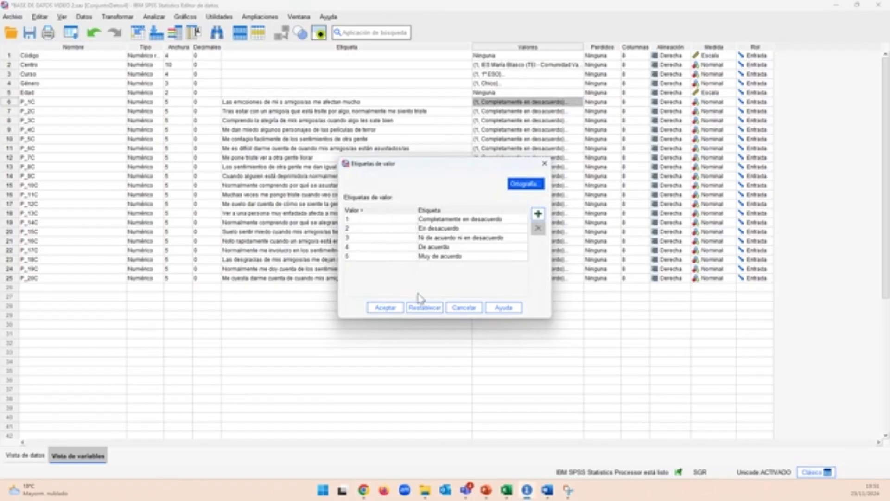
left_click(398, 307)
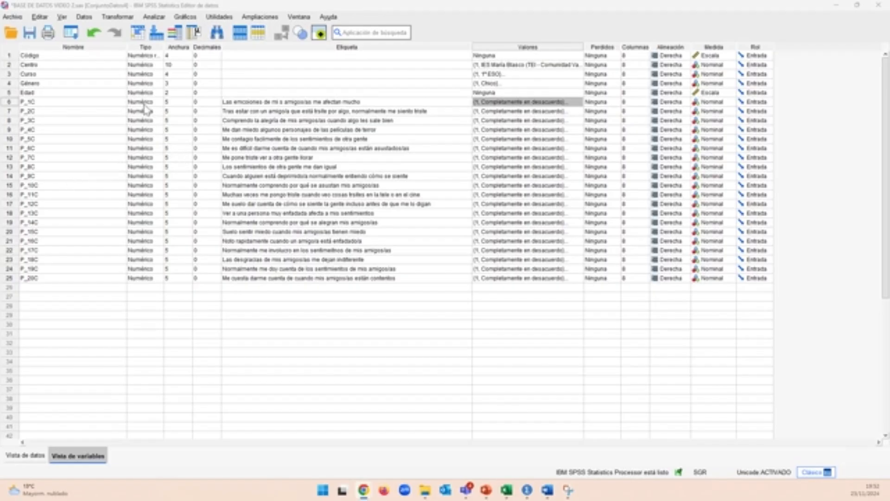
Start recoding into different variables and show the source list by variable names instead of labels.
left_click(117, 21)
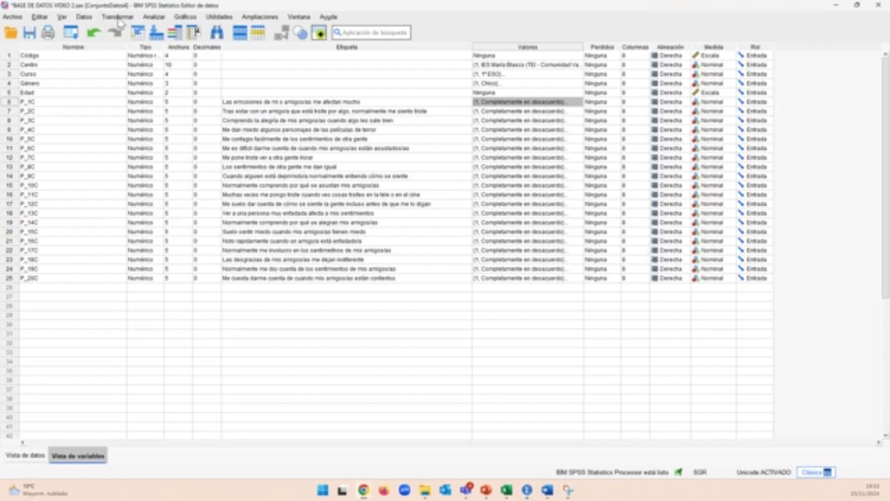
left_click(118, 18)
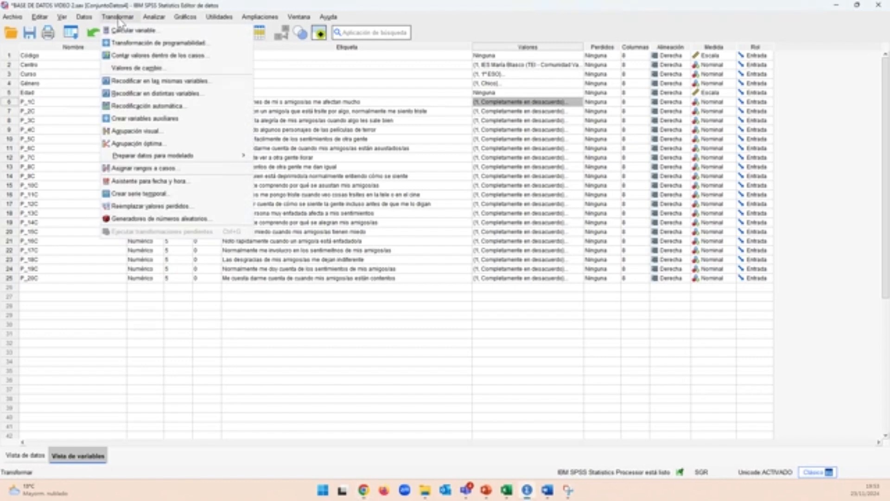
left_click(119, 95)
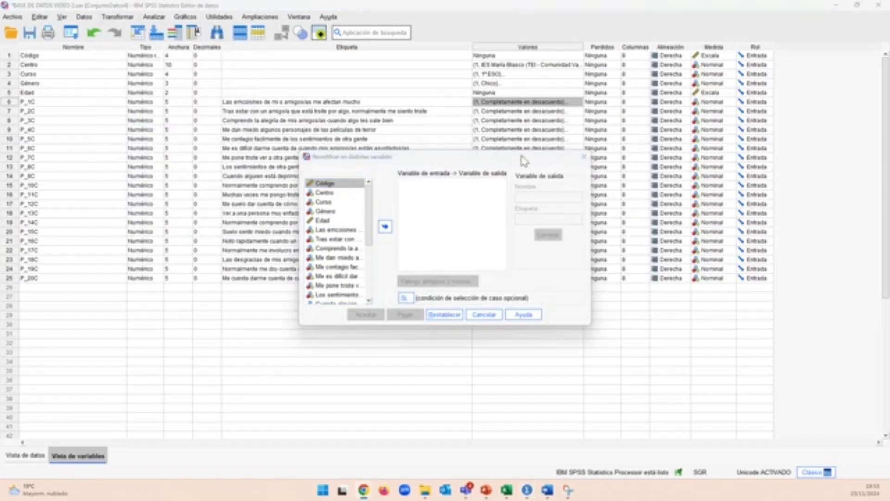
right_click(339, 251)
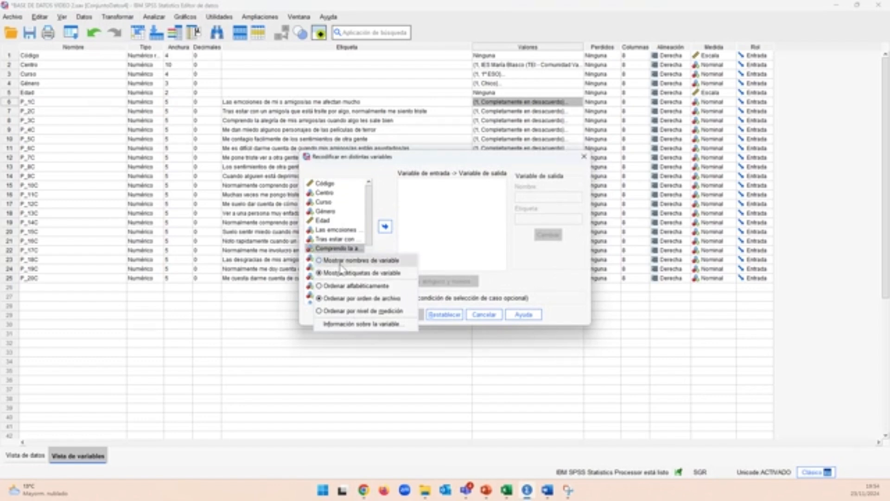
left_click(341, 262)
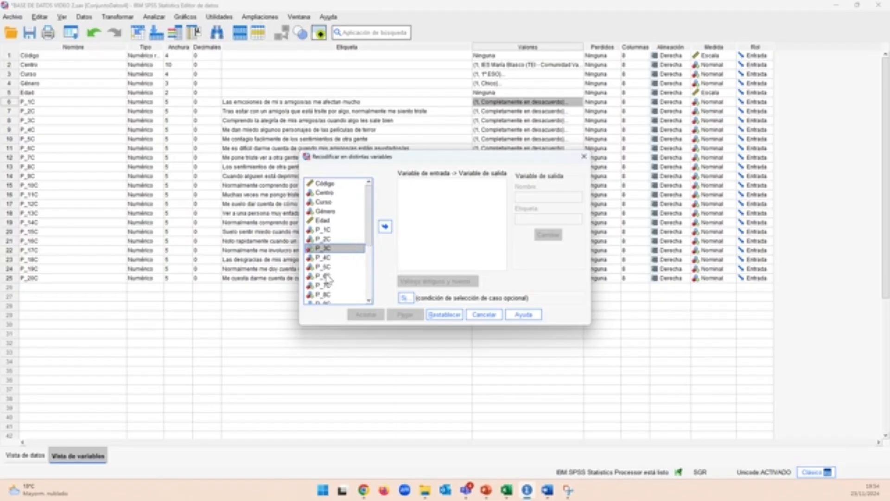
Add P_6C, P_8C, P_18C and P_20C as the input variables of the recode.
left_click(329, 277)
left_click(385, 226)
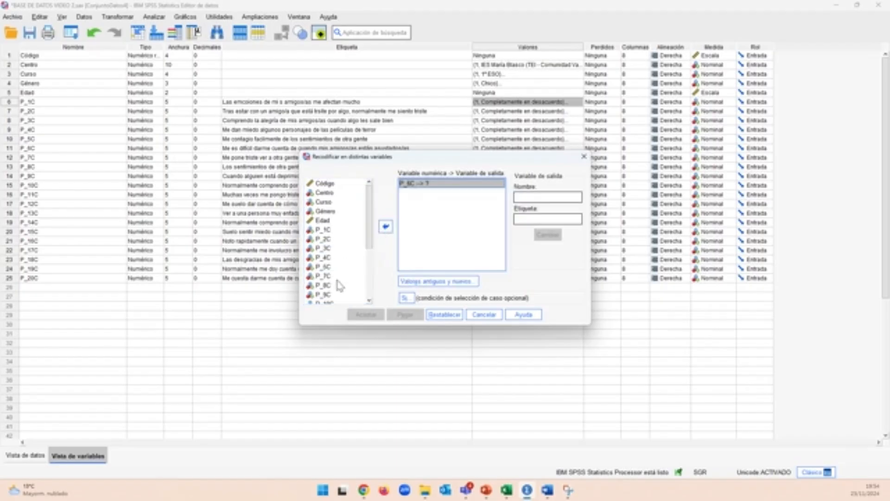
left_click(328, 285)
left_click(385, 227)
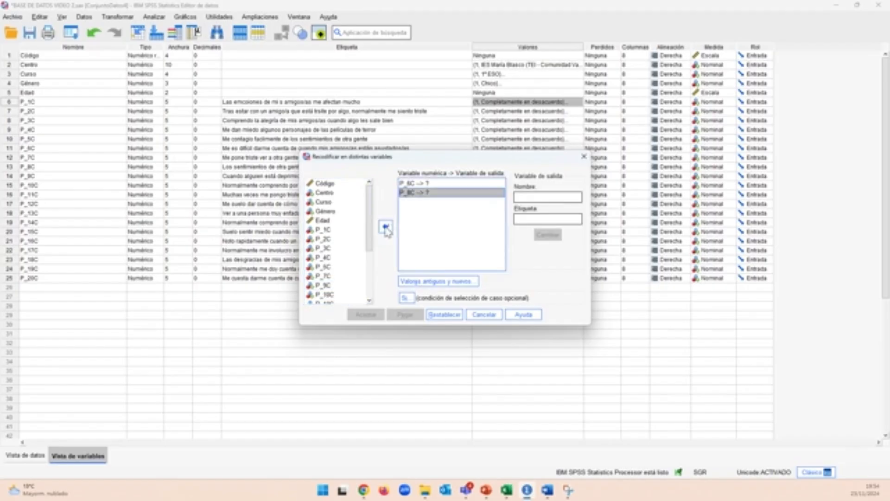
left_click(369, 275)
left_click(326, 281)
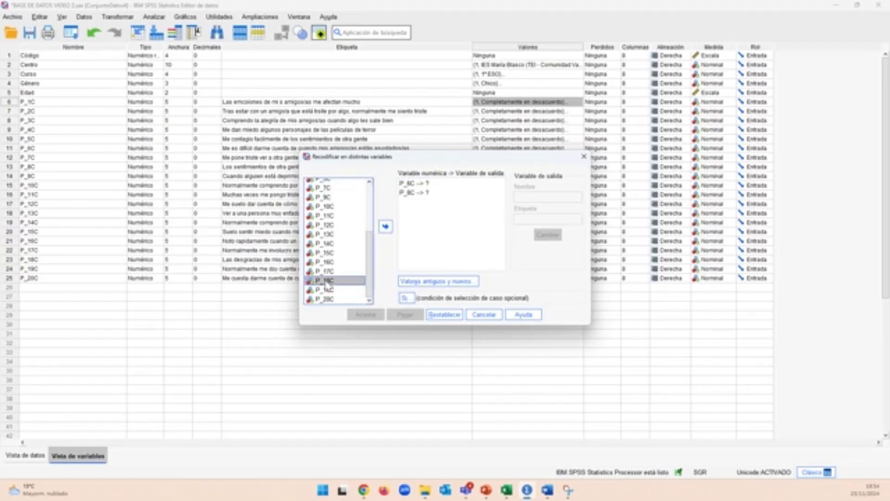
left_click(386, 226)
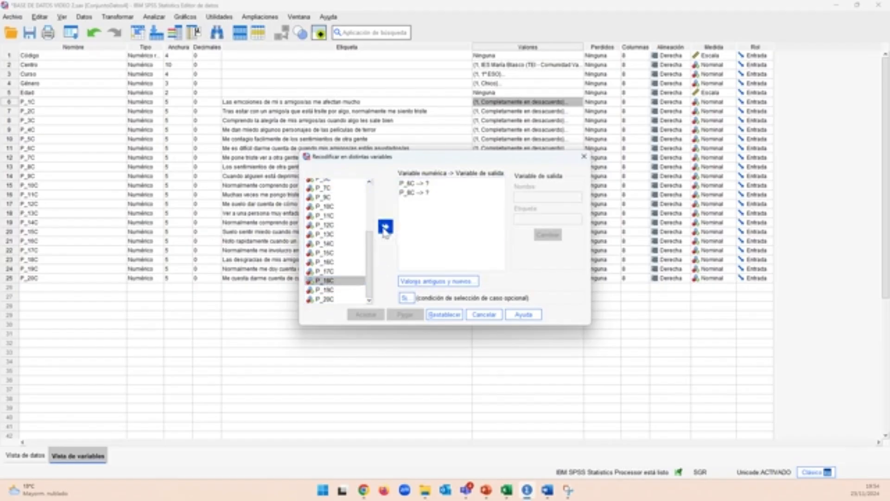
double_click(325, 299)
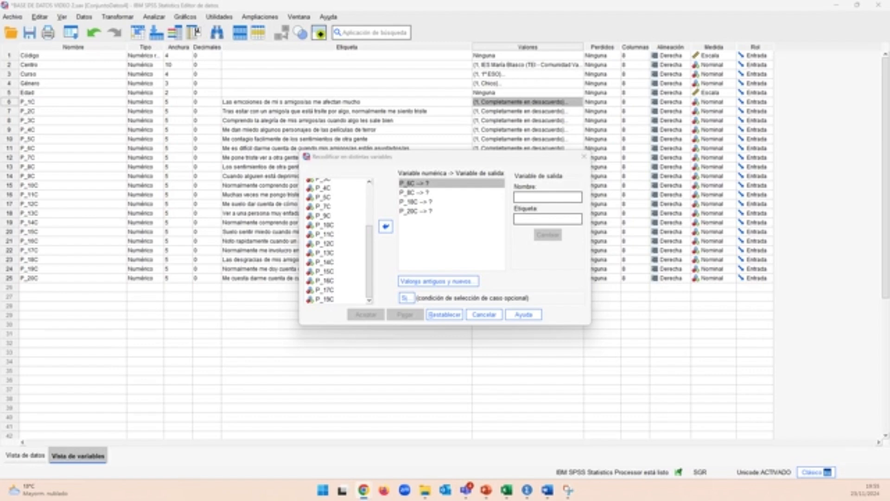
Assign the output variable names P_6C_RECOD, P_8C_RECOD, P_18C_RECOD and P_20C_RECOD to the matching input variables.
type("P_6C_RECOD")
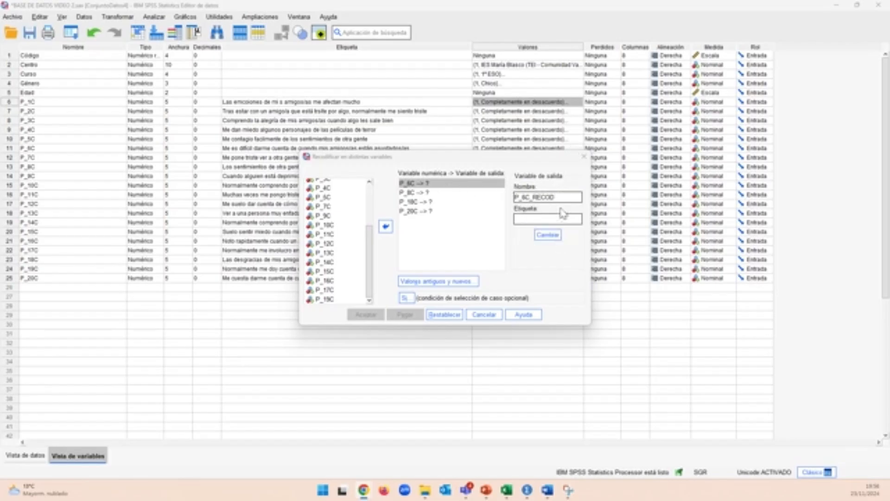
left_click(552, 238)
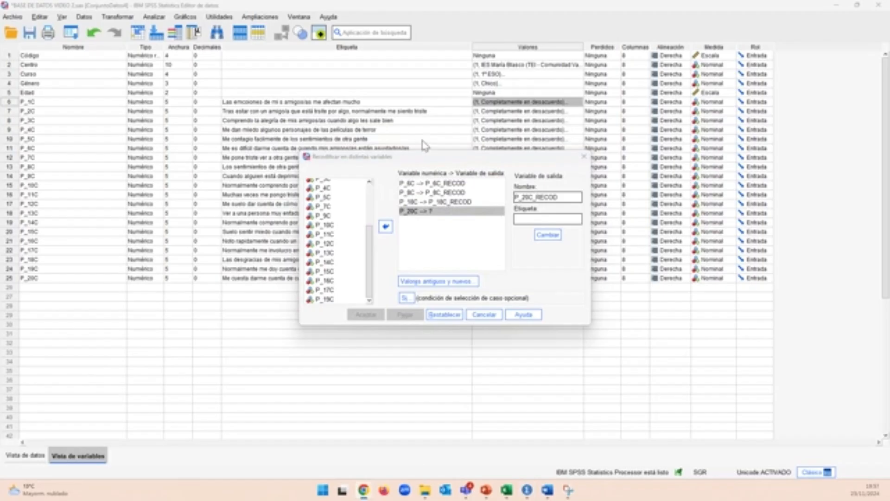
left_click(552, 237)
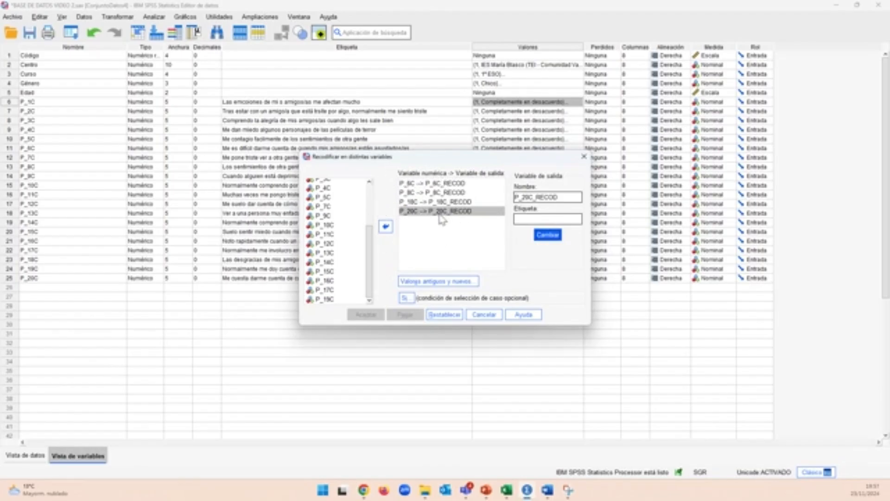
Define the old-to-new values 1 to 5, 2 to 4, 3 to 3, 4 to 2 and 5 to 1, and run the recode.
left_click(427, 284)
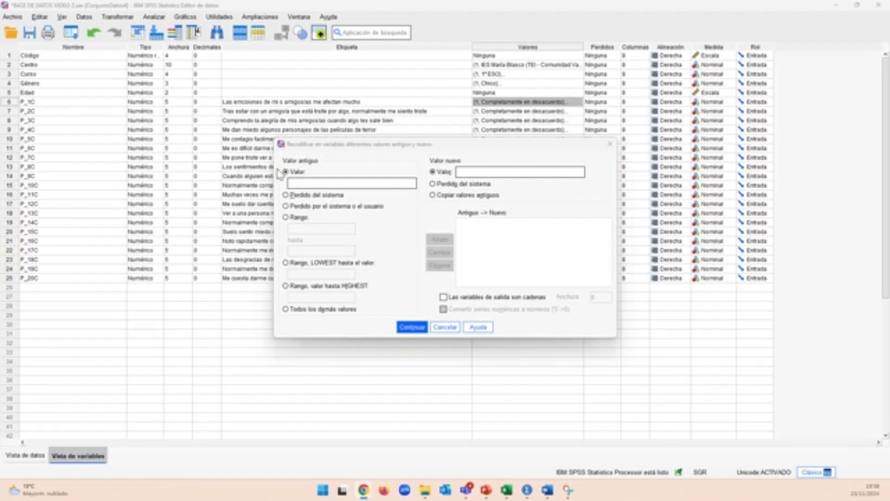
left_click(381, 184)
type("1")
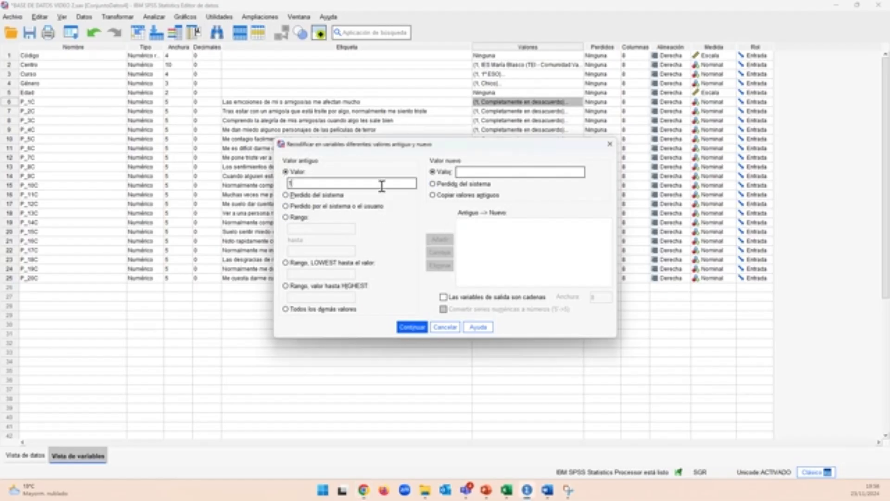
left_click(495, 170)
type("5")
left_click(441, 240)
left_click(340, 184)
type("2")
left_click(462, 172)
type("4")
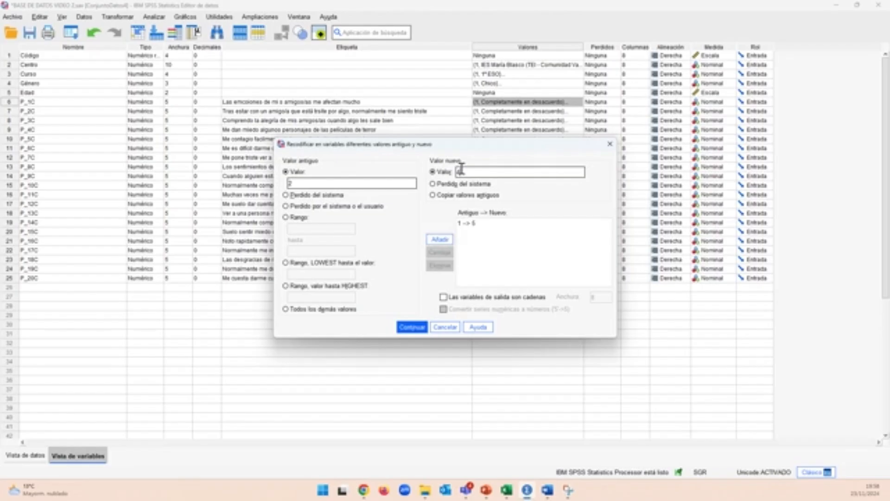
left_click(440, 239)
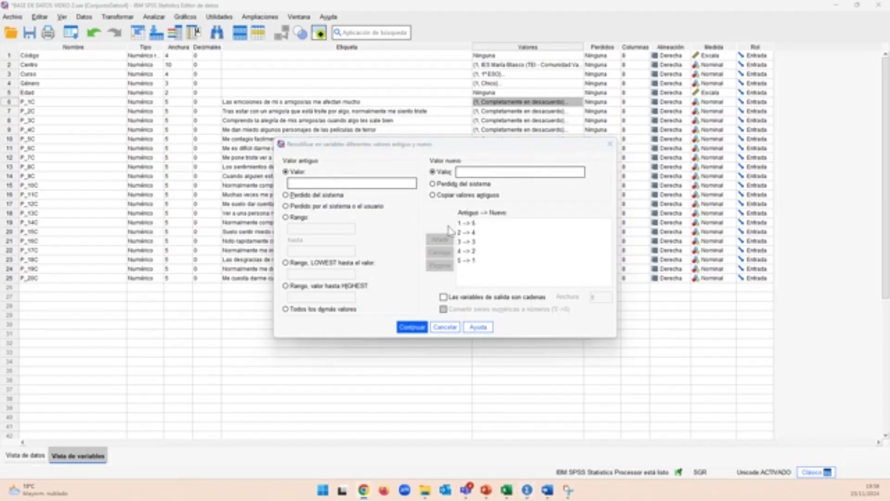
left_click(410, 330)
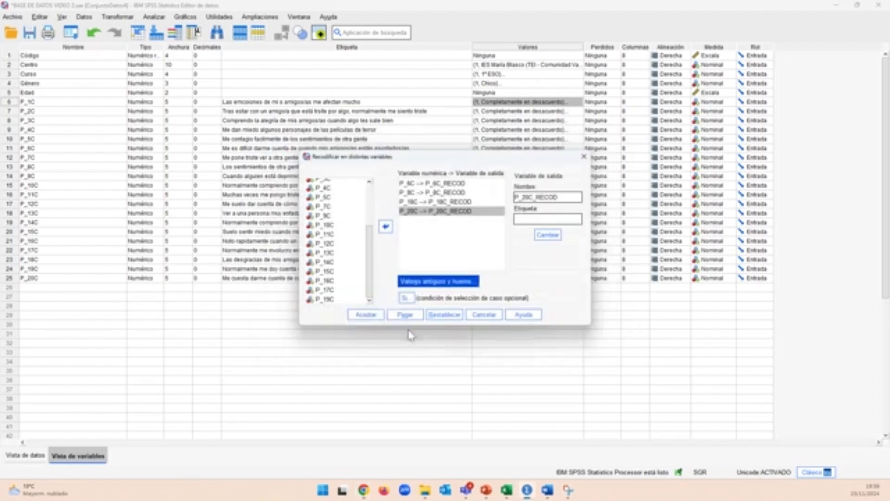
left_click(366, 315)
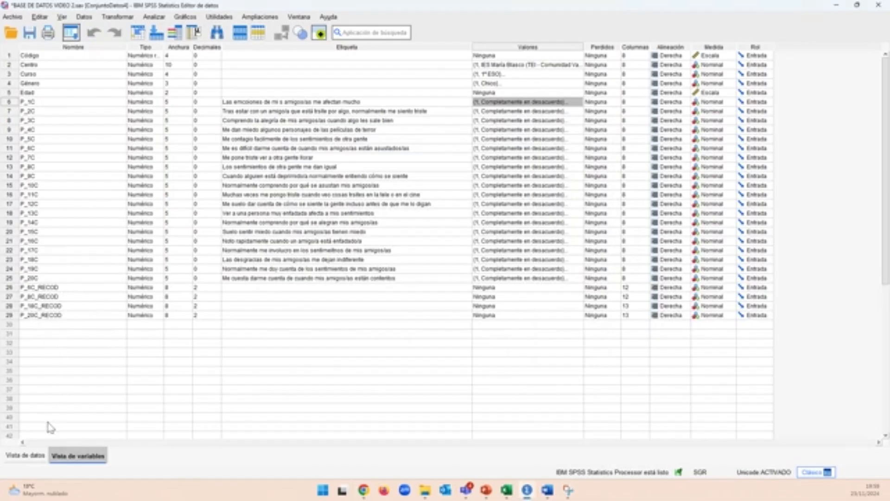
Examine the four recoded columns in the data view, then return to the variable view.
left_click(25, 456)
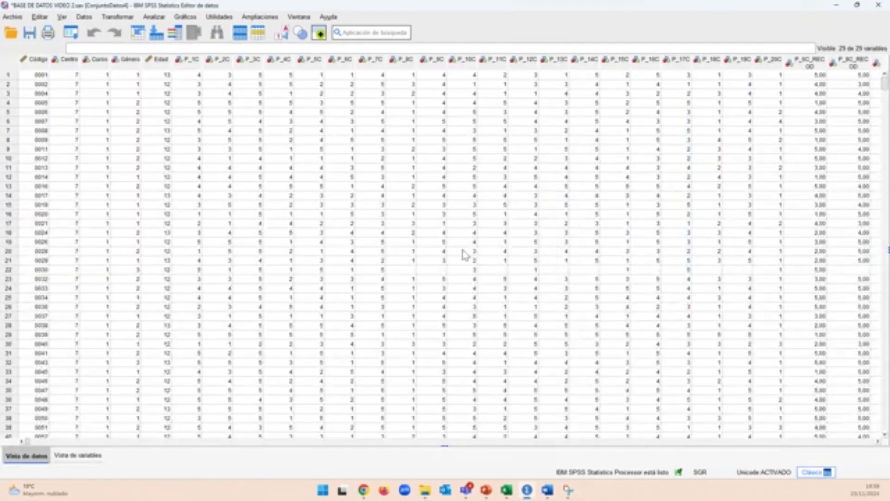
scroll(600, 218, "right", 3)
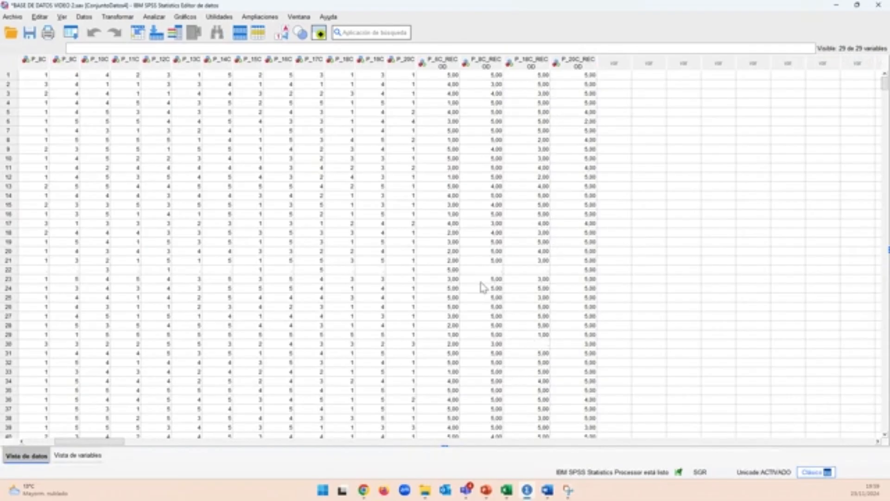
key("ctrl+t")
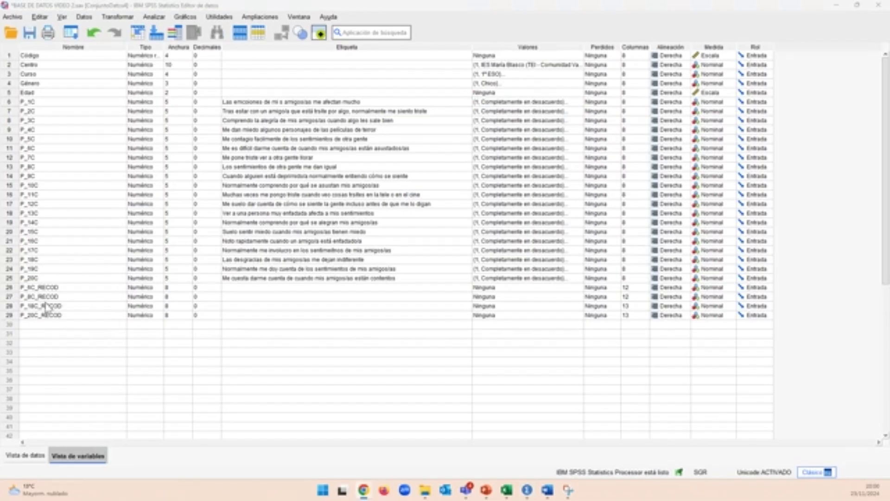
Move the P_6C_RECOD variable directly below P_6C in the variable list.
left_click_drag(12, 290, 14, 284)
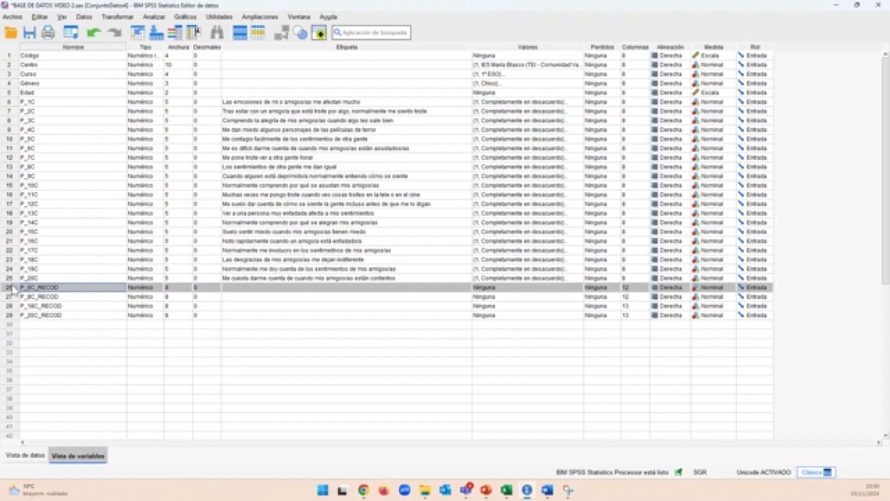
left_click_drag(10, 289, 14, 160)
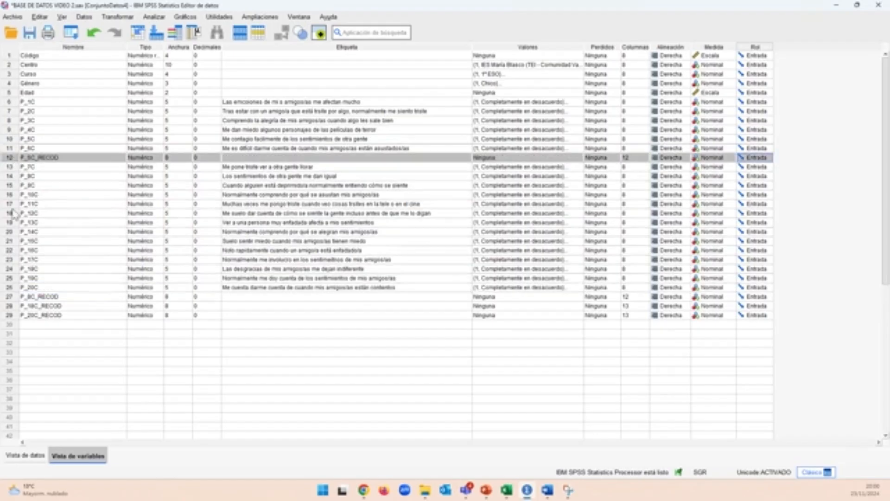
Select the whole P_8C_RECOD variable row to reposition it in the variable list.
left_click(9, 306)
left_click(10, 297)
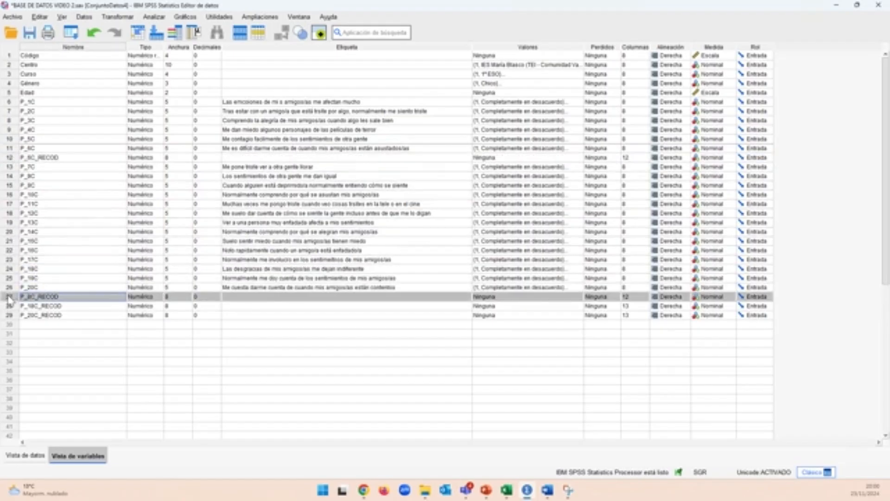